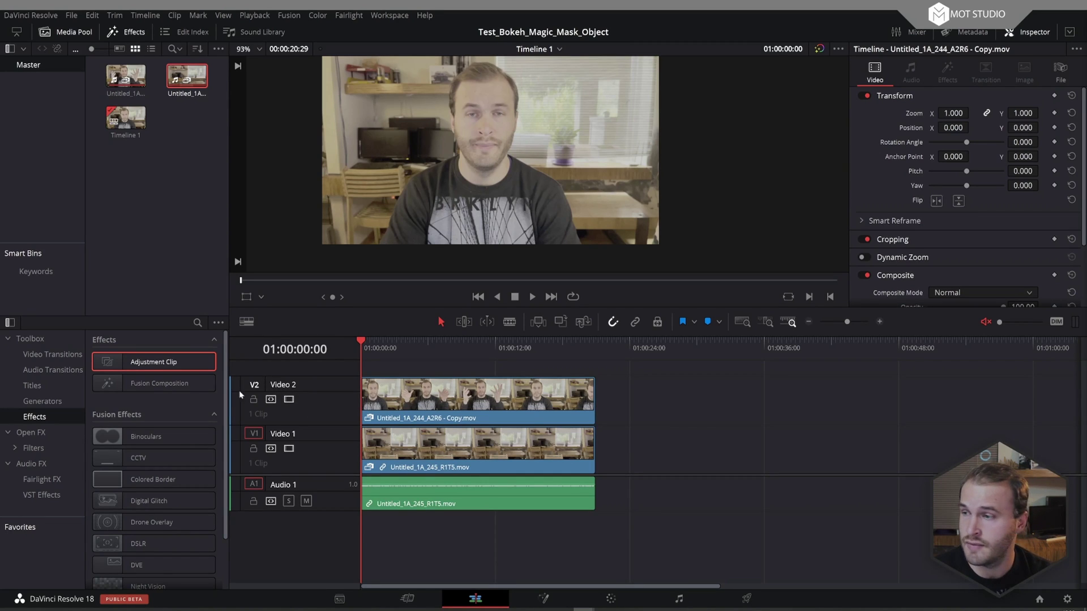
Step: Compare the talking-head and background plate by toggling V2, then disable V1 and select the V2 clip
click(290, 400)
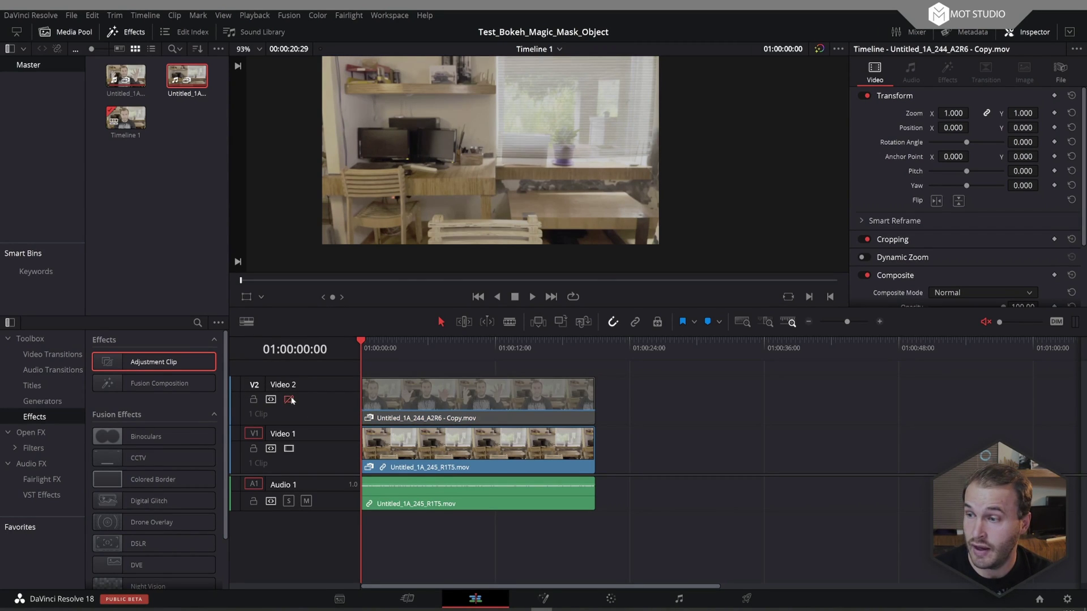
click(289, 400)
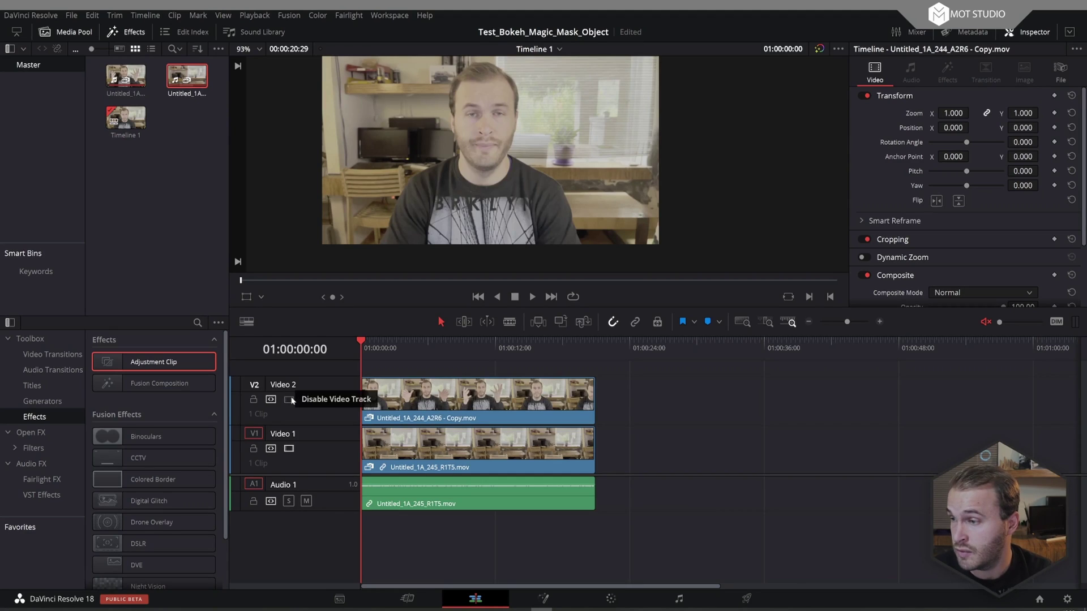
click(290, 399)
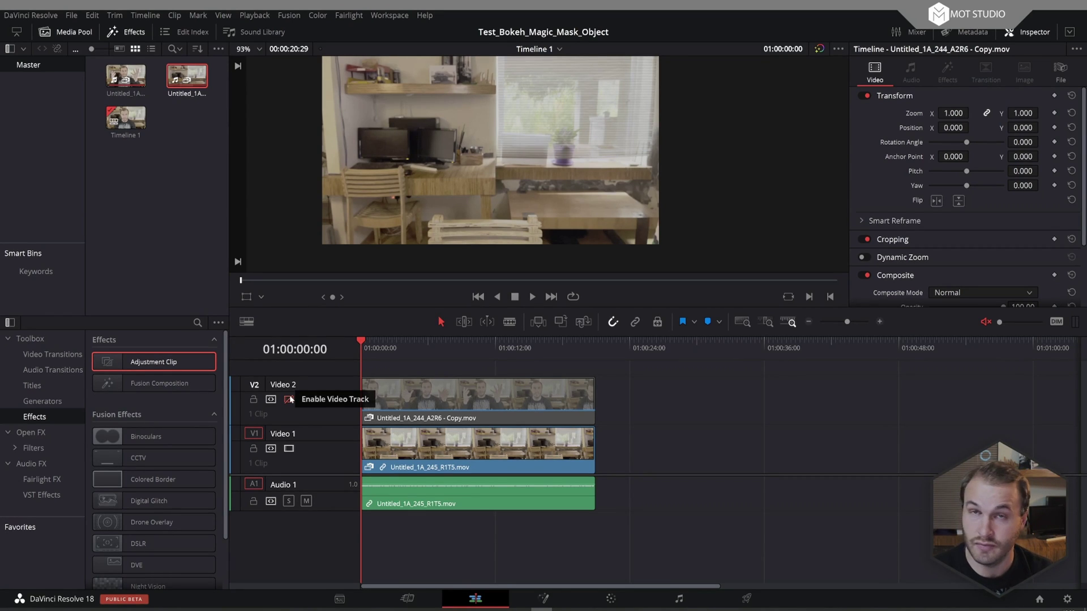
click(289, 399)
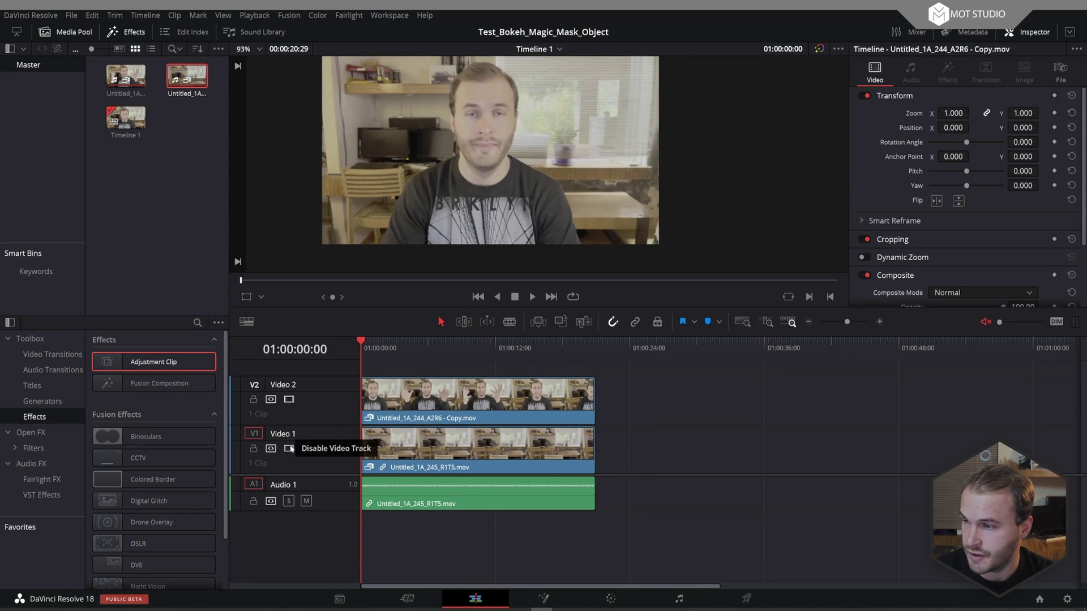
click(289, 448)
click(461, 407)
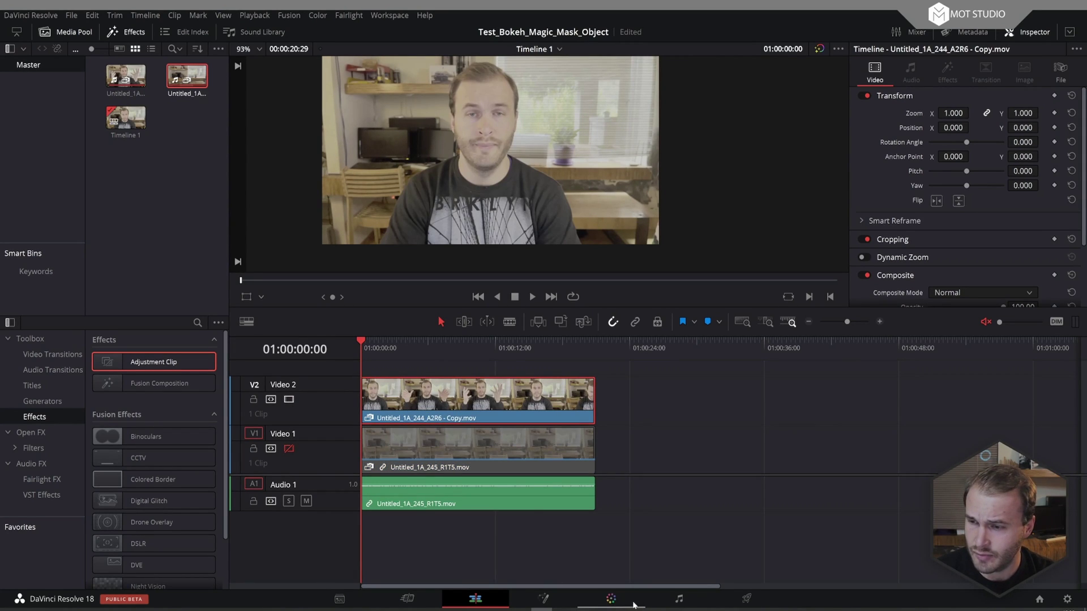
Step: On the Color page at the thumbs-up frame, set Magic Mask quality to Better and Refine Range 30
click(600, 605)
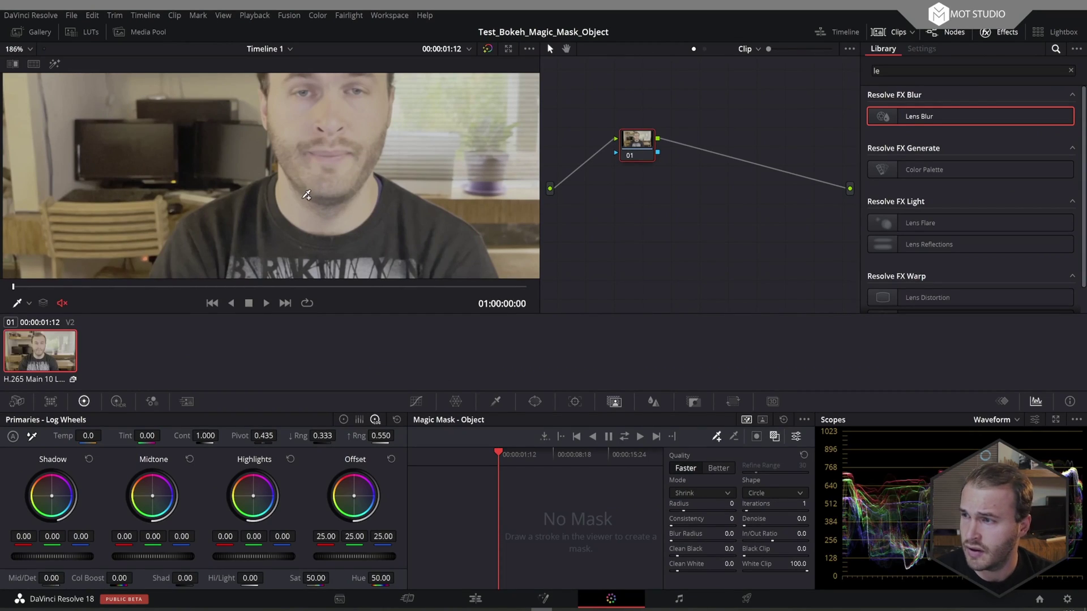
scroll(300, 195, down, 5)
scroll(300, 195, down, 1)
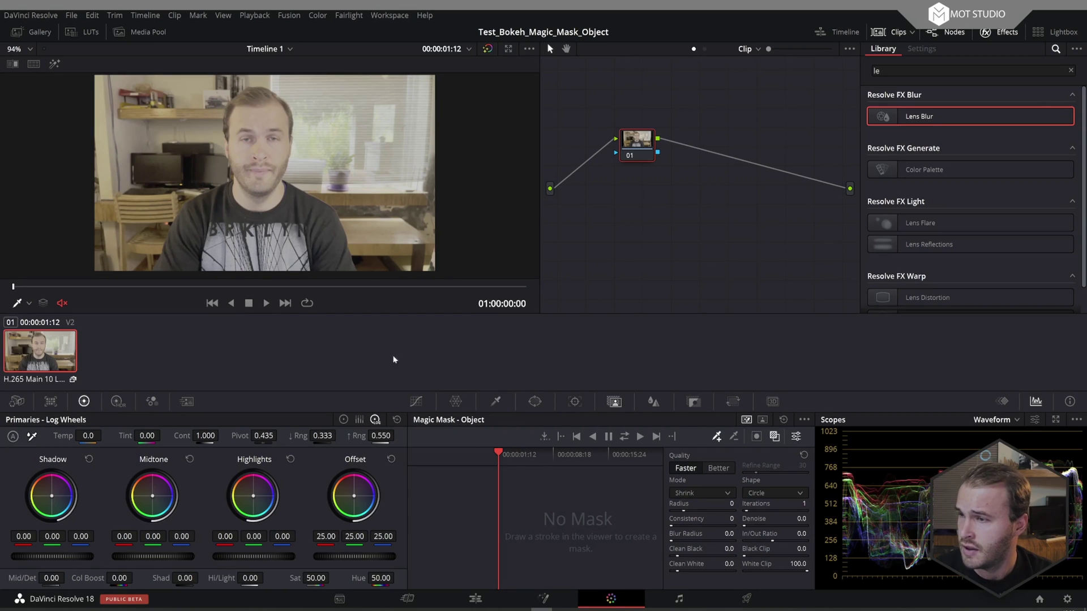
drag(499, 454, 563, 459)
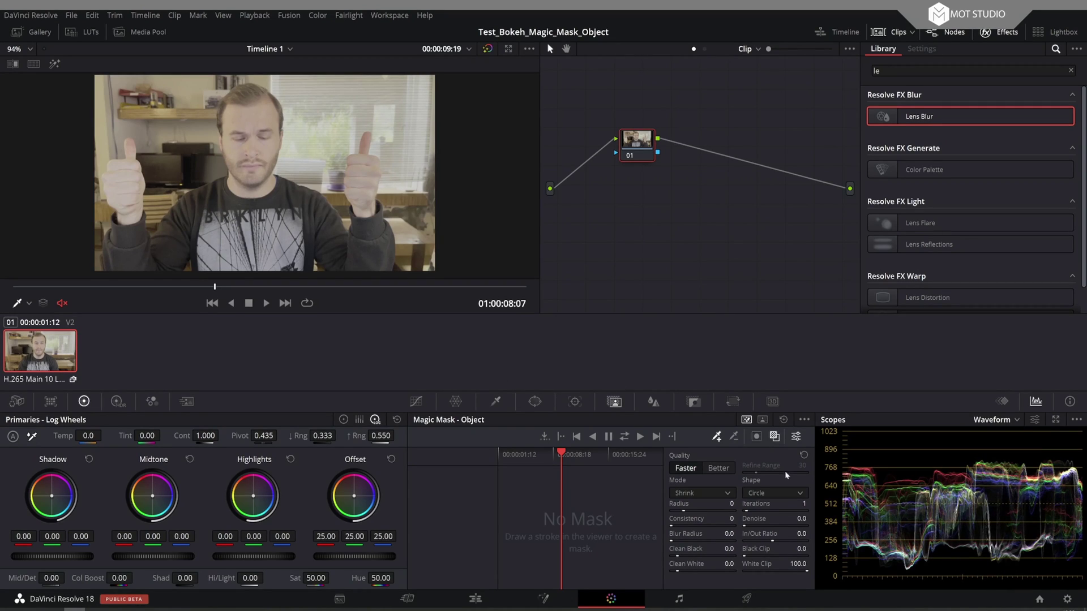
click(718, 468)
drag(799, 465, 799, 471)
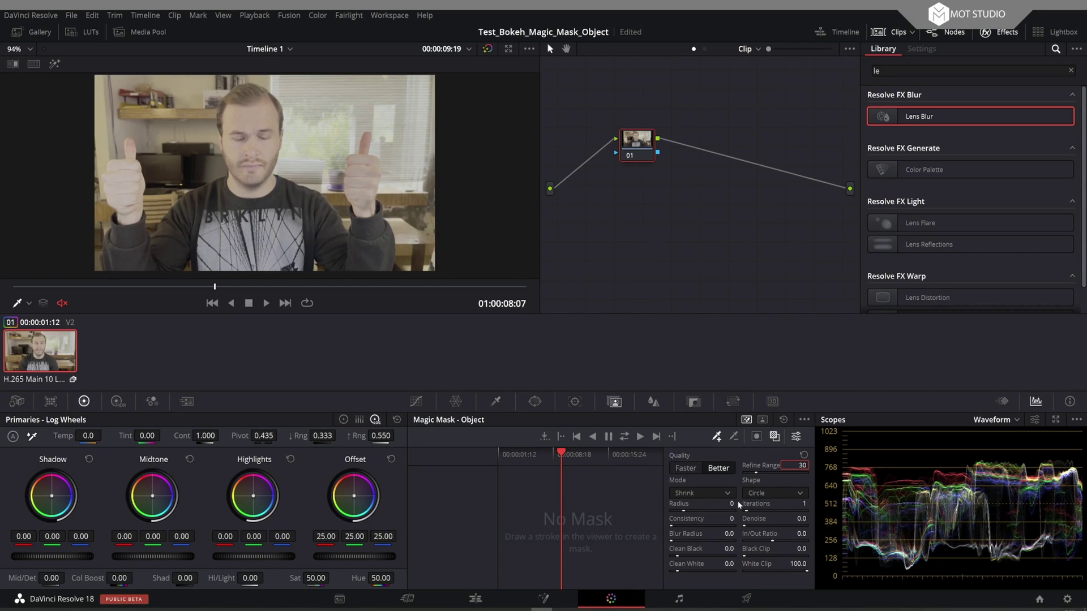
Step: Set the Magic Mask In/Out Ratio to -10, Clean Black to 10 and Clean White to 10
click(798, 534)
click(800, 536)
text(-10)
key(Return)
click(729, 549)
click(732, 550)
text(10)
click(730, 563)
text(10)
key(Return)
Step: Paint a Magic Mask stroke over the man's body and track it through the clip
mouse_move(135, 166)
mouse_down()
mouse_move(134, 252)
mouse_move(149, 255)
mouse_move(201, 217)
mouse_move(203, 246)
mouse_move(231, 250)
mouse_move(251, 206)
mouse_move(273, 260)
mouse_move(296, 225)
mouse_move(326, 230)
mouse_move(348, 264)
mouse_move(371, 259)
mouse_move(359, 169)
mouse_move(355, 242)
mouse_move(272, 188)
mouse_move(262, 166)
mouse_move(272, 133)
mouse_move(245, 103)
mouse_move(239, 189)
mouse_move(214, 201)
mouse_up()
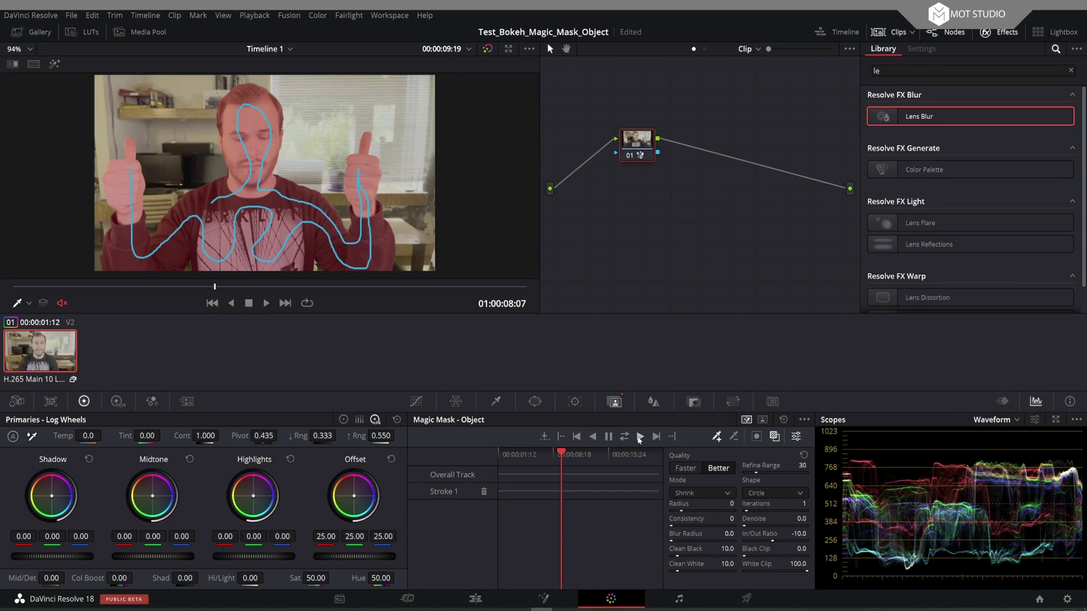
click(630, 437)
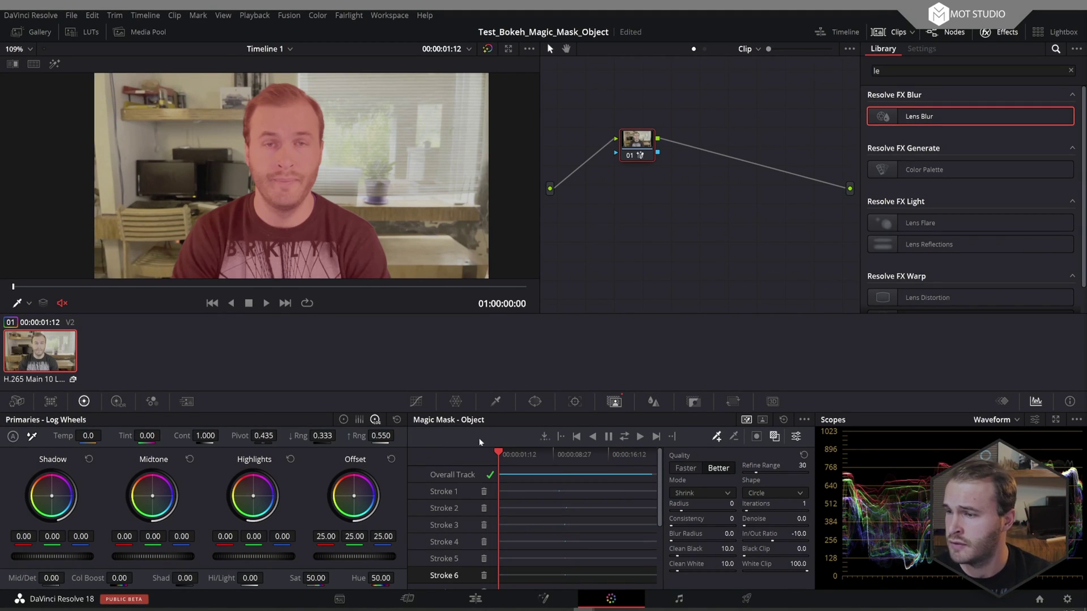
drag(500, 454, 460, 467)
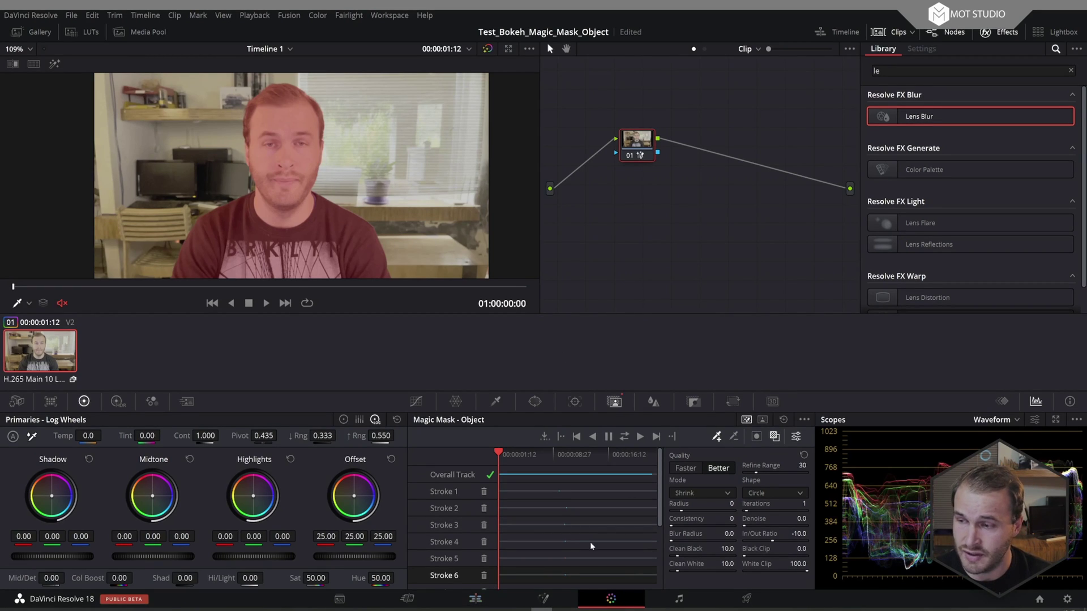
Step: Add an alpha output, connect node 01's mask to it, and preview the cut-out man over black
right_click(701, 210)
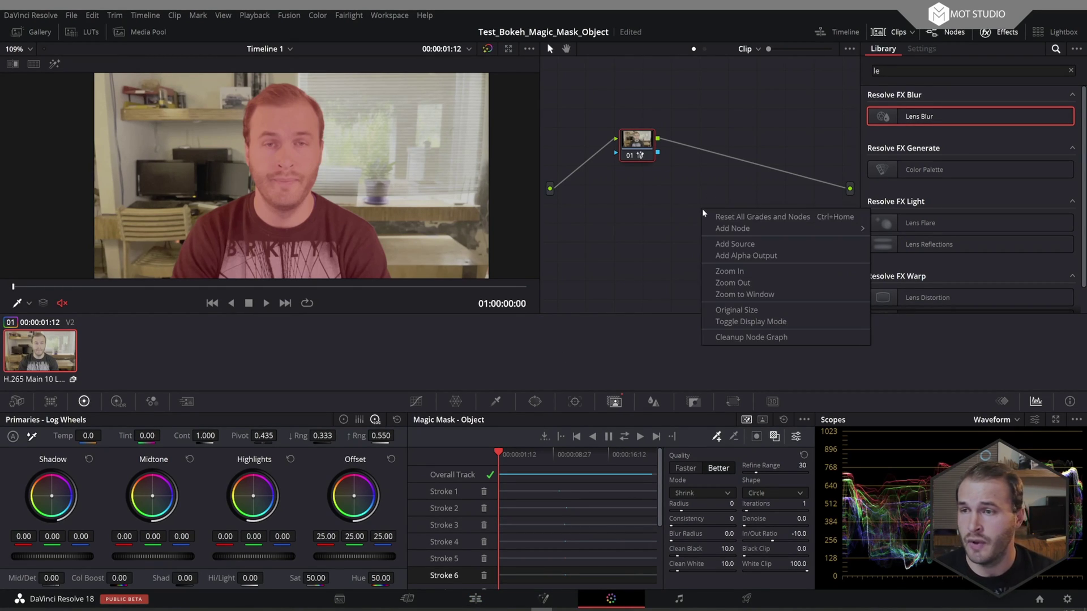
click(743, 255)
drag(658, 152, 849, 211)
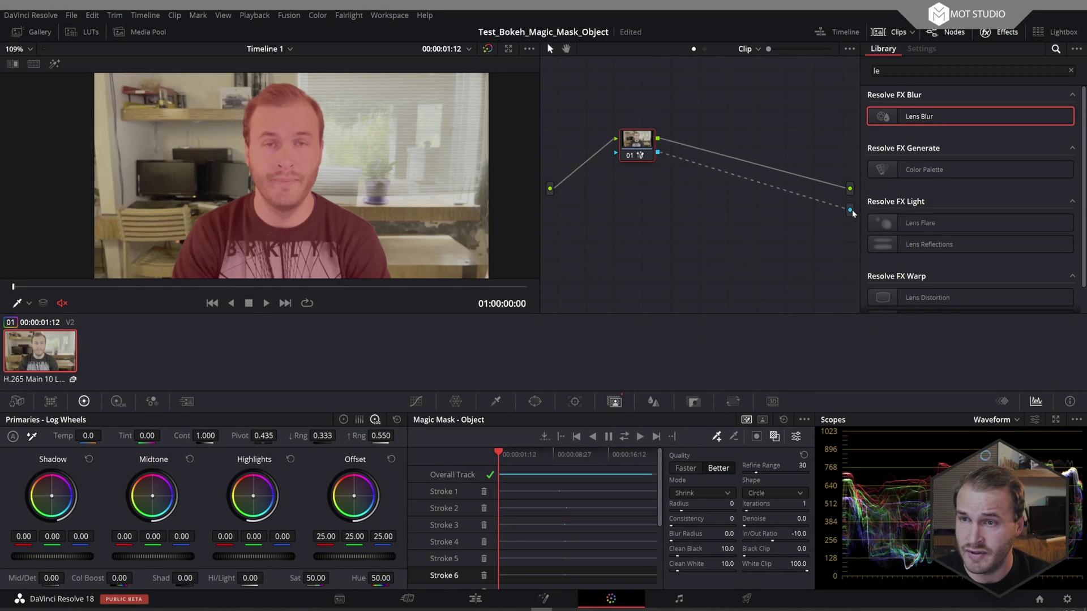
click(775, 437)
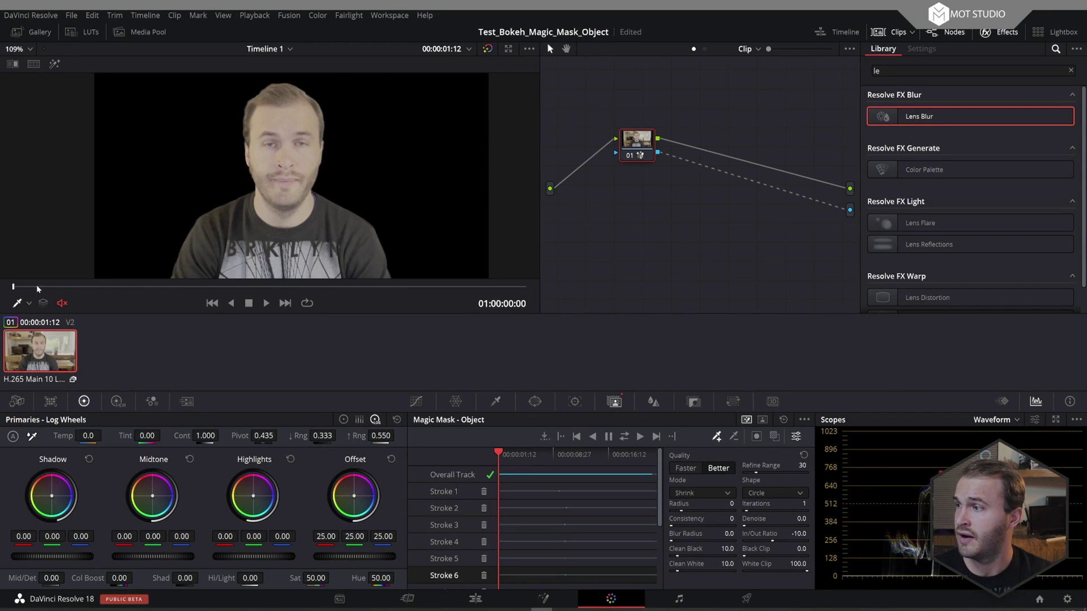
drag(37, 284, 85, 286)
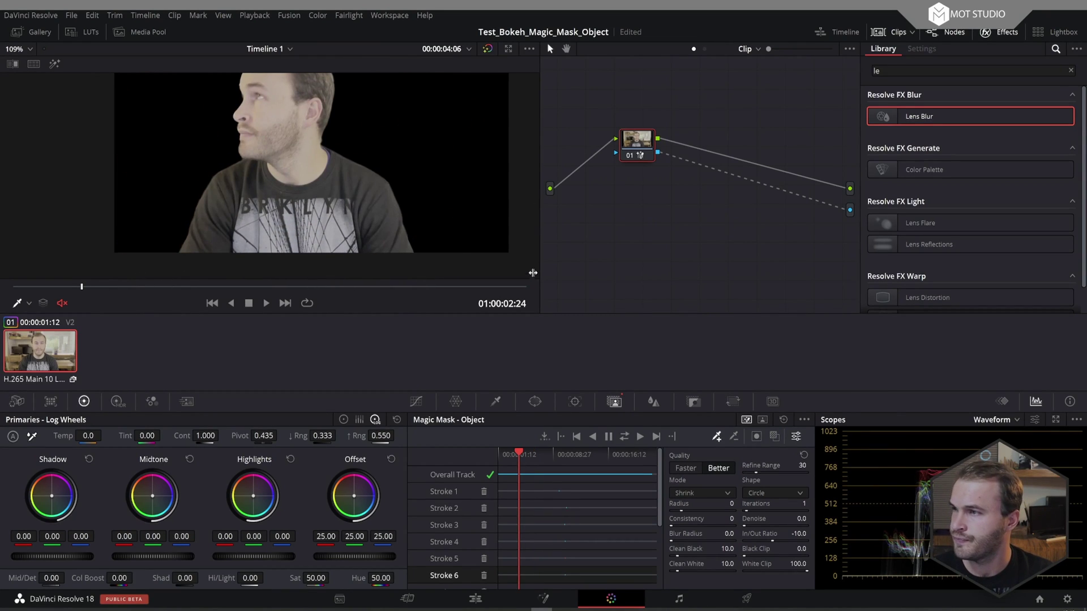
Step: Re-enable the V1 background plate track and select that clip on the Color page
click(475, 599)
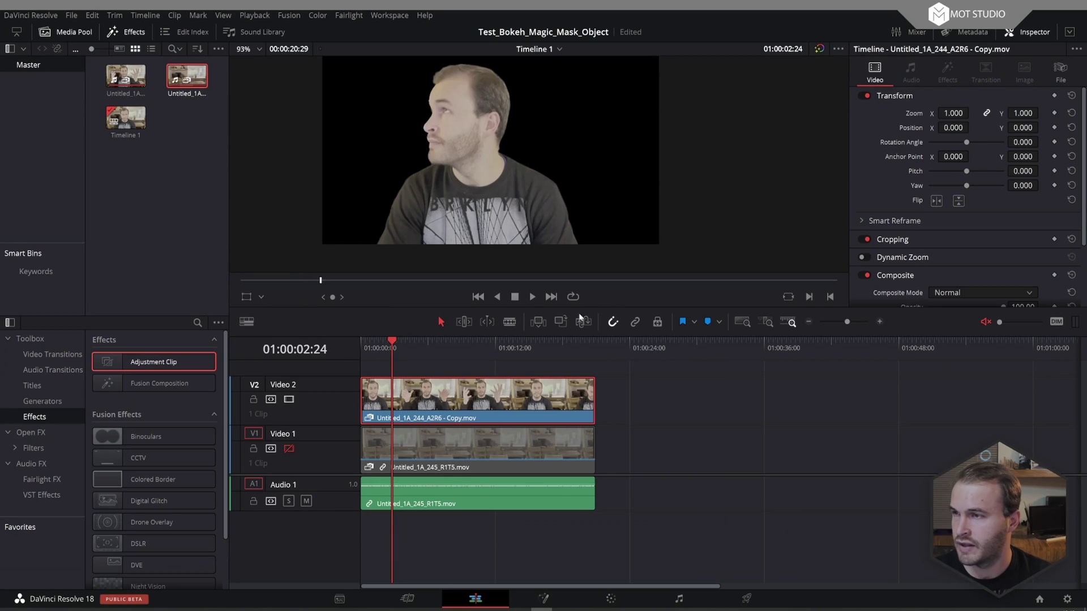
click(443, 453)
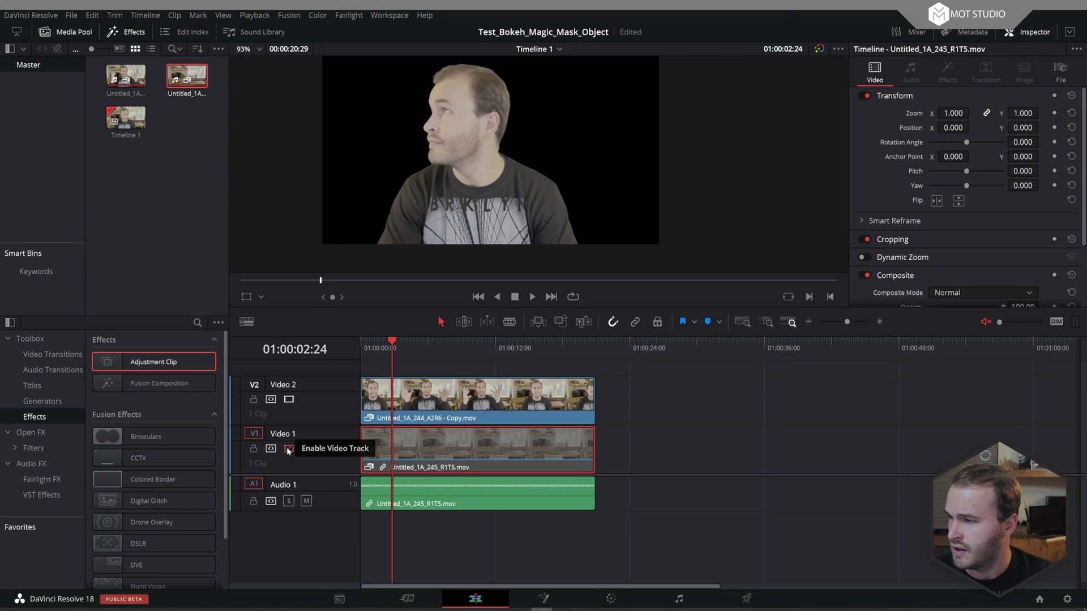
click(289, 448)
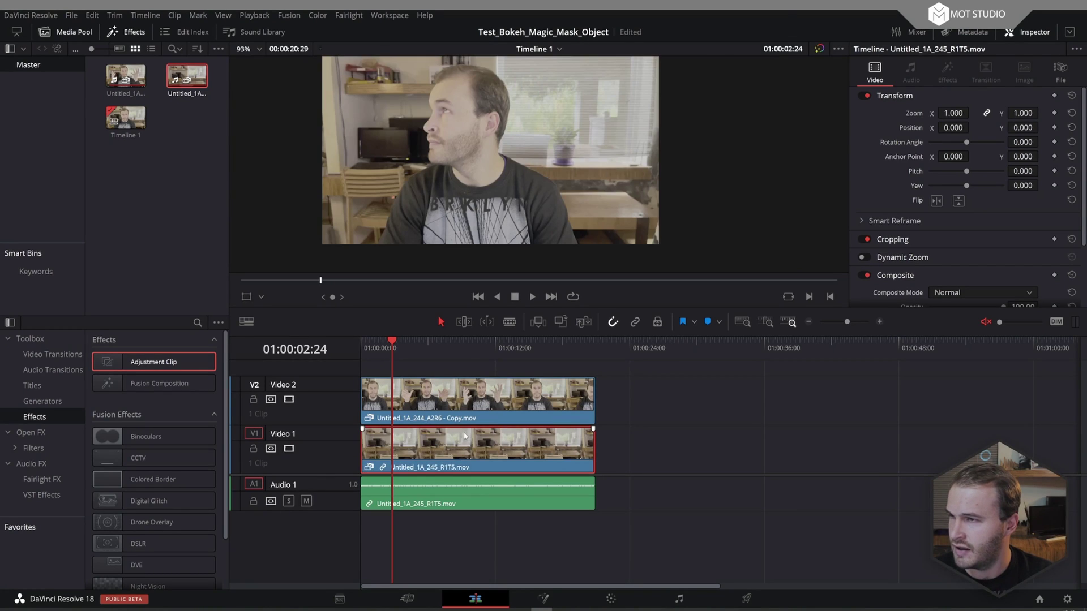
click(614, 599)
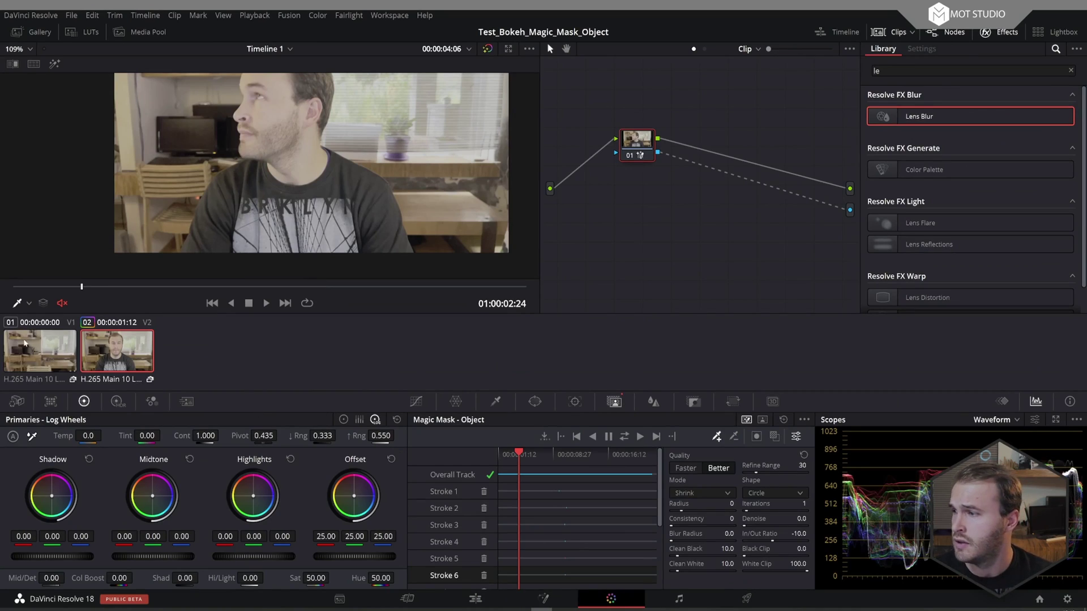
click(36, 348)
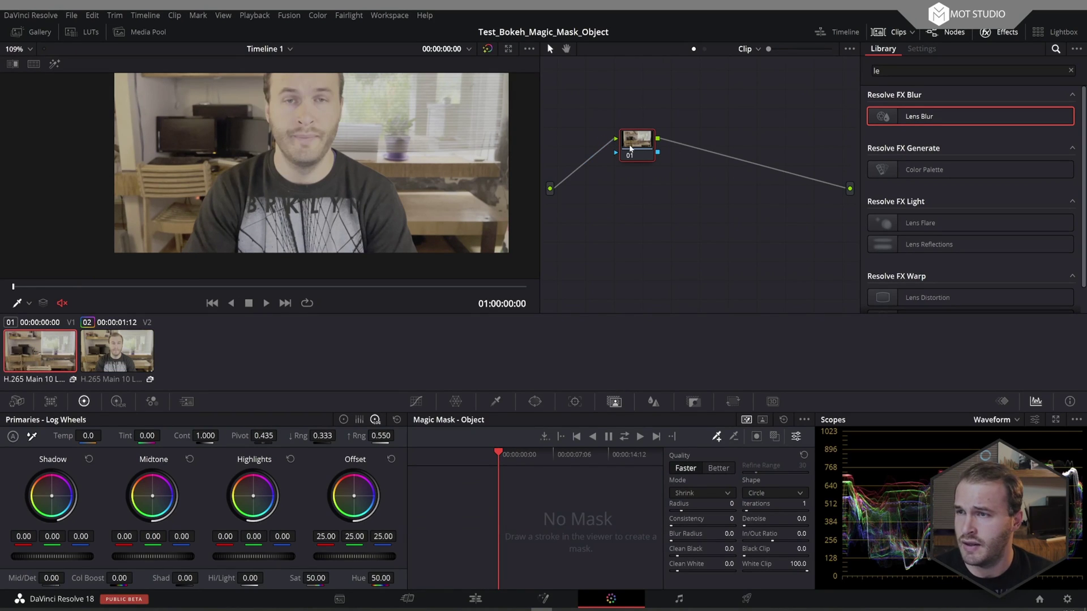
Step: Add serial node 02 with Lens Blur: Blur Size 3.39, Rotation 67.7, Catadioptric 0.303
key(alt+s)
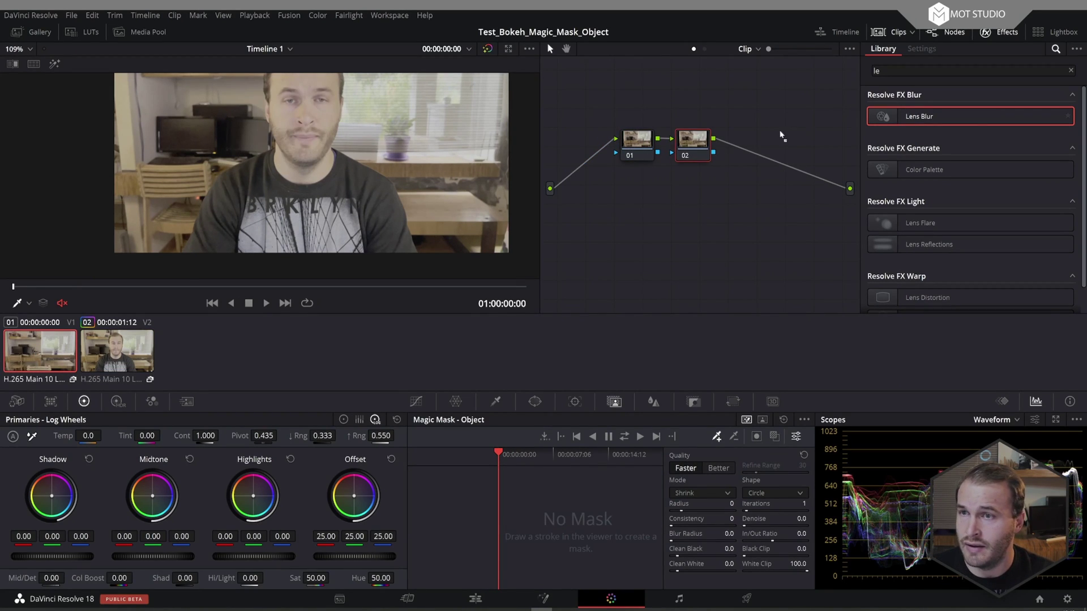
drag(697, 148, 698, 150)
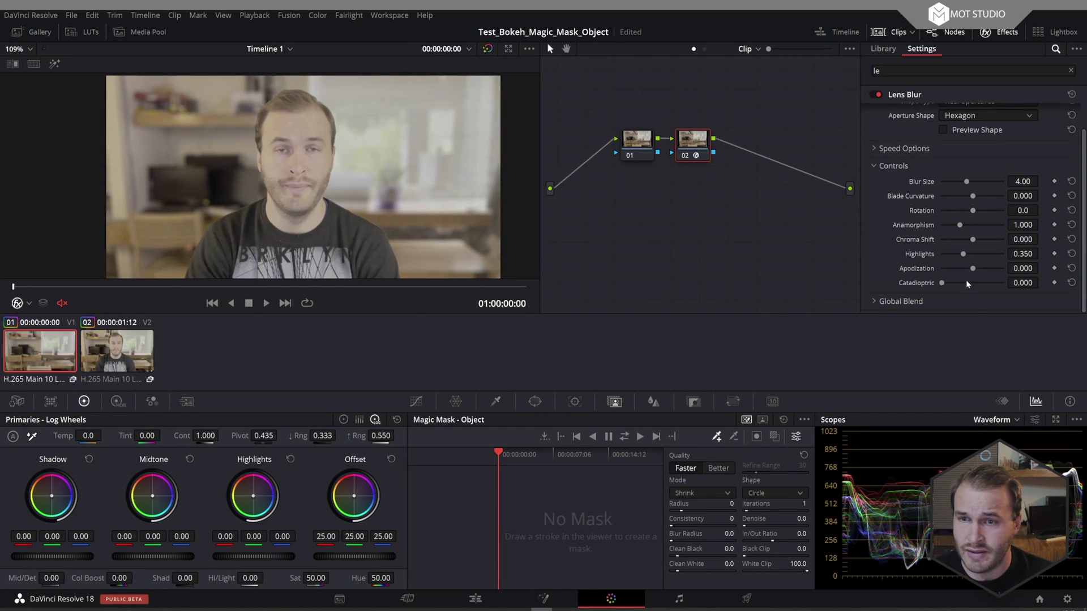
drag(966, 283, 964, 281)
drag(980, 206, 983, 197)
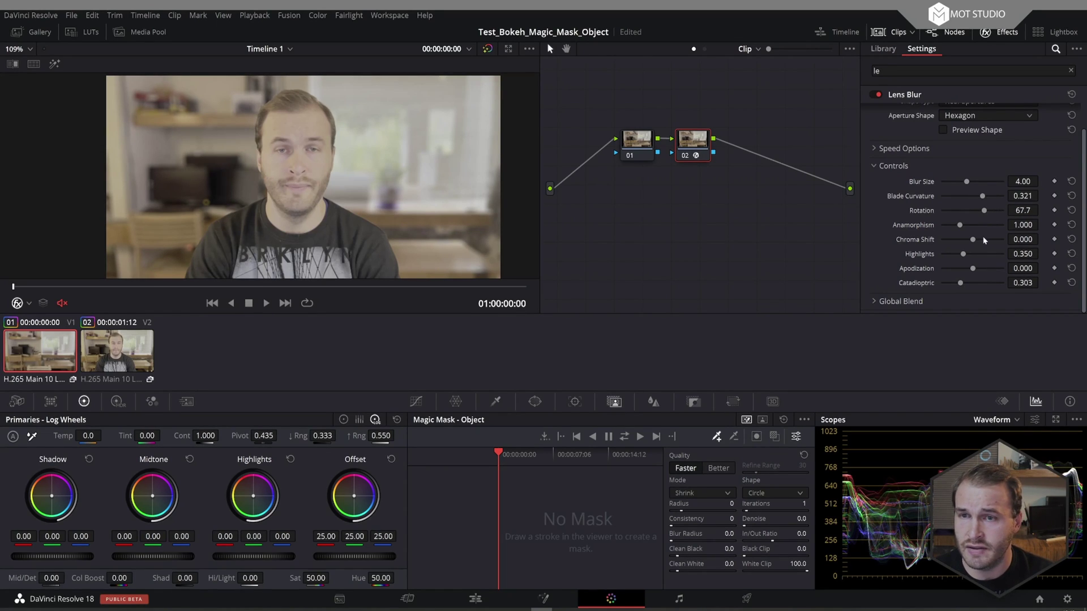
drag(968, 184, 962, 185)
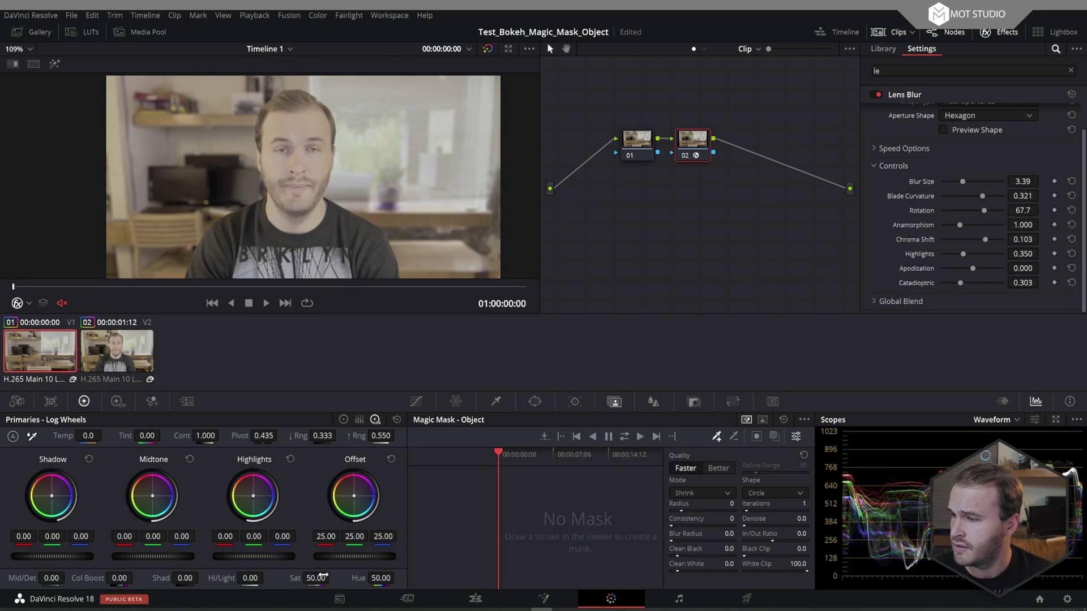
drag(103, 284, 385, 269)
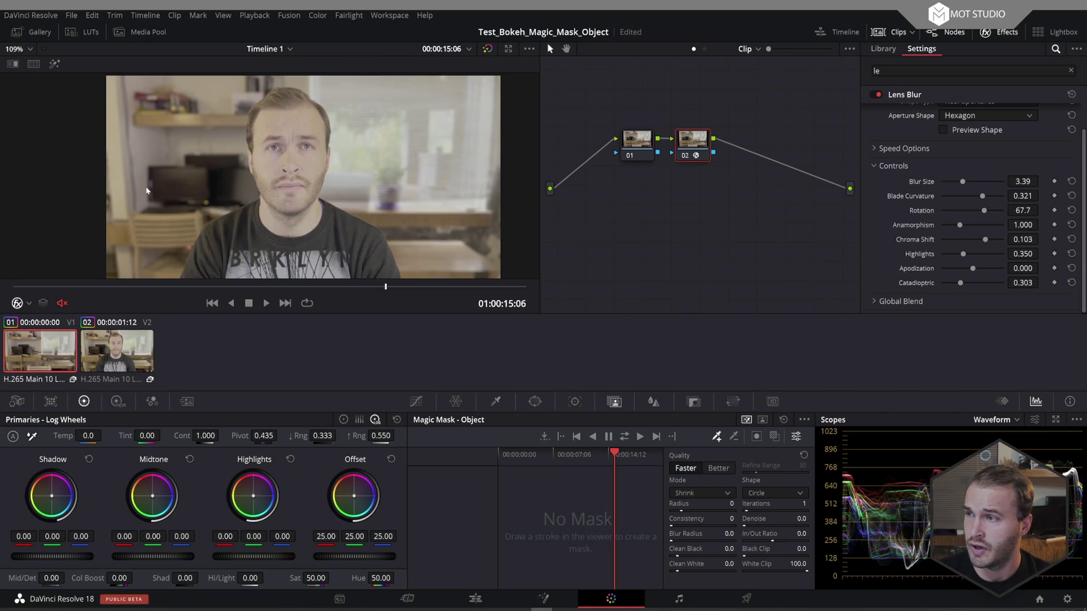
drag(387, 288, 307, 287)
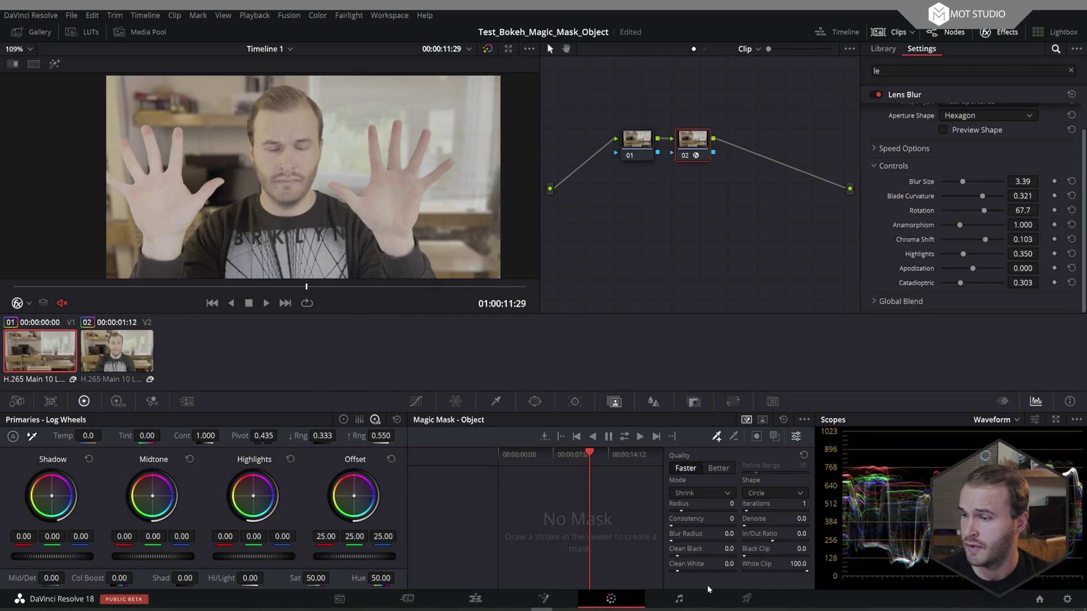
Step: Add an adjustment clip on Video 3 stretched to cover the whole edit
click(476, 599)
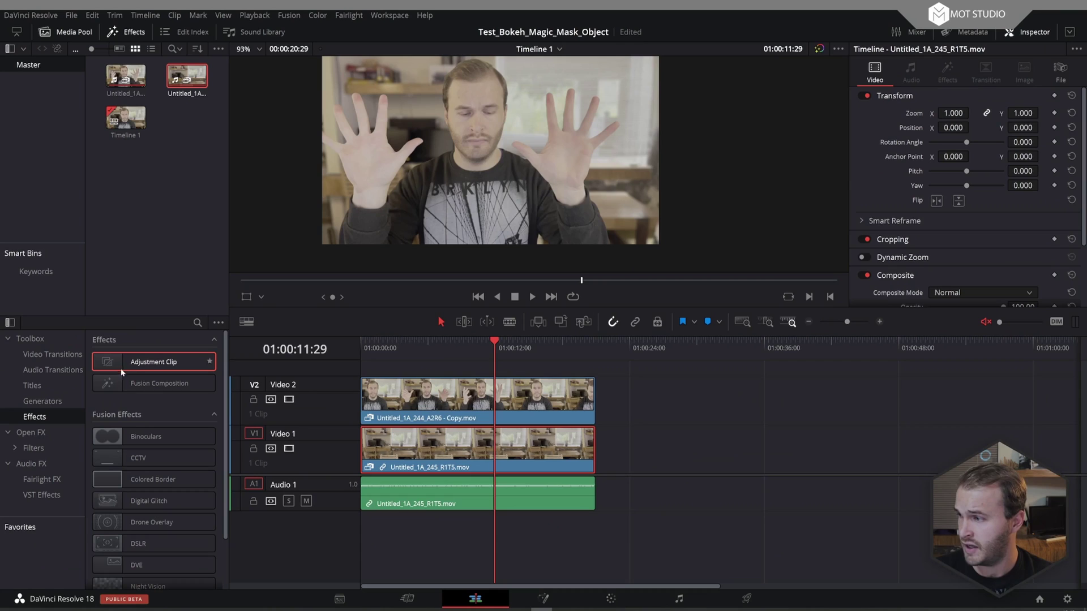
drag(122, 372, 595, 390)
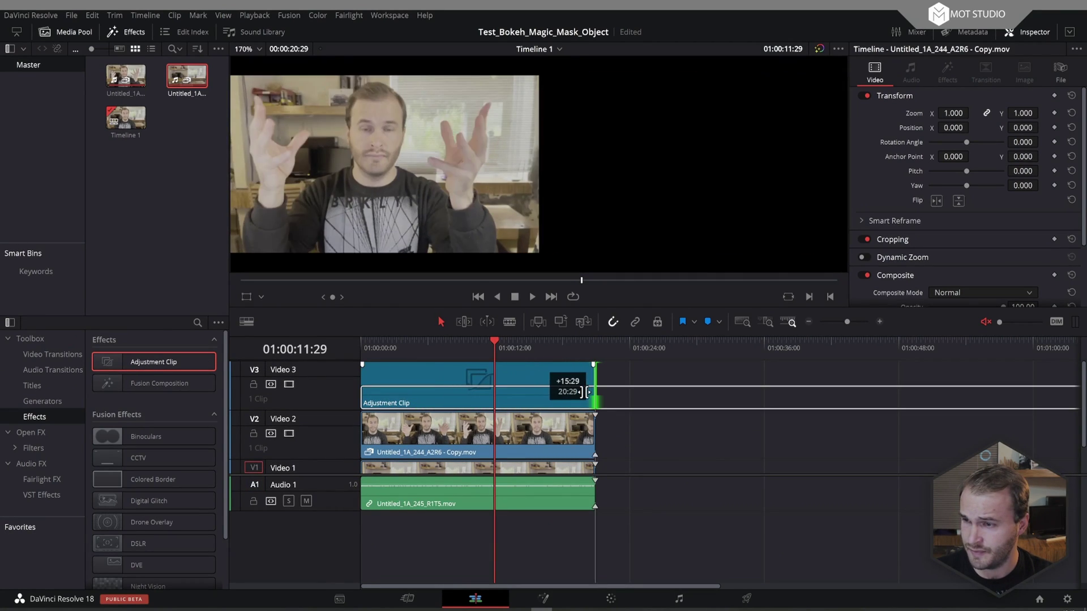
click(616, 598)
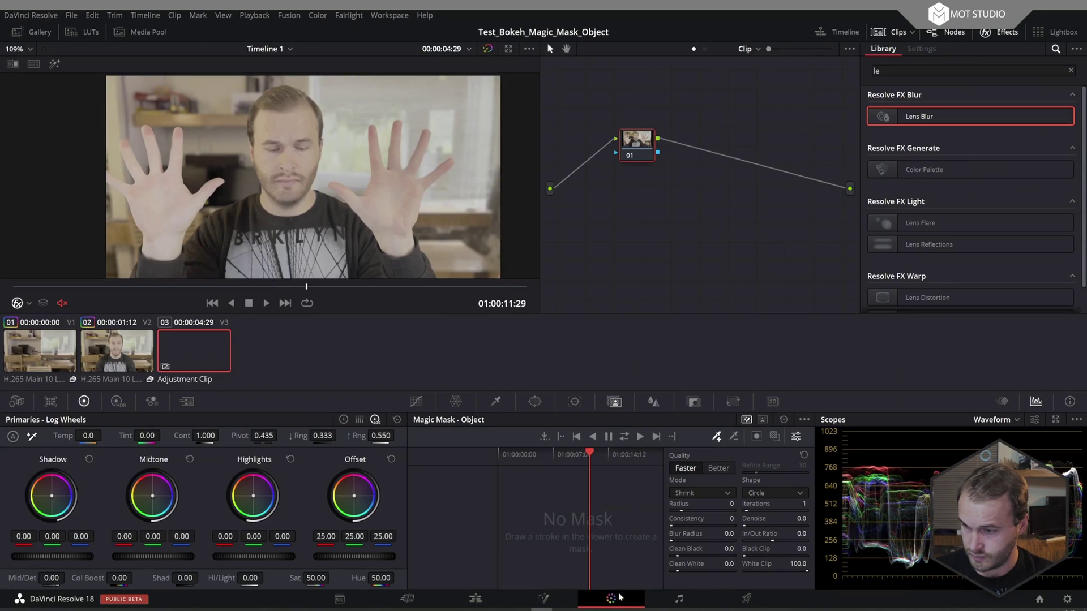
Step: Apply still 3.1.1's CineMatch grade to the adjustment clip and play the result from the start
click(33, 31)
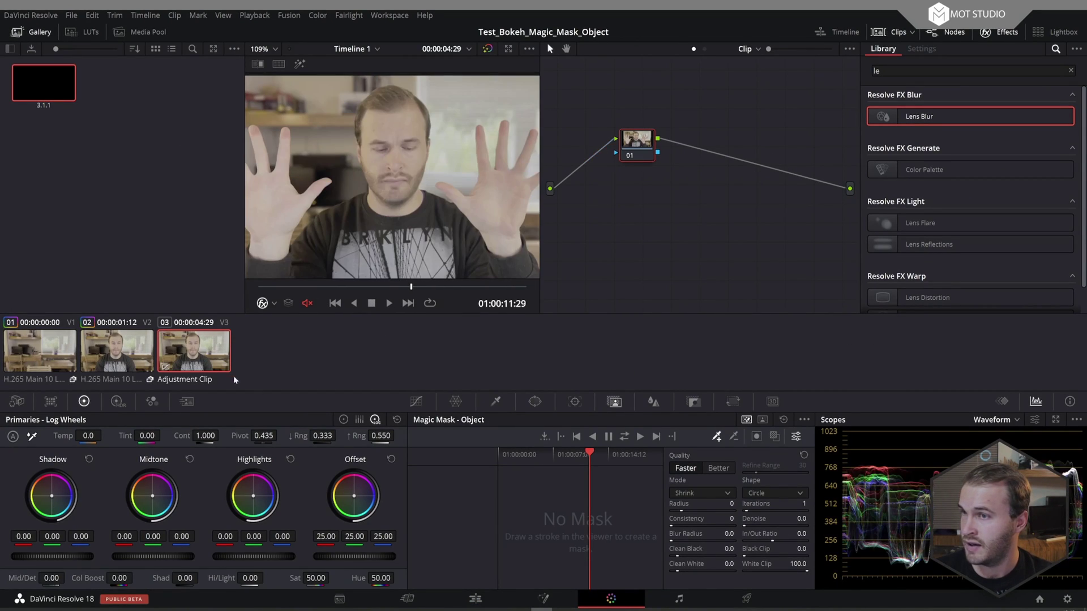
right_click(354, 165)
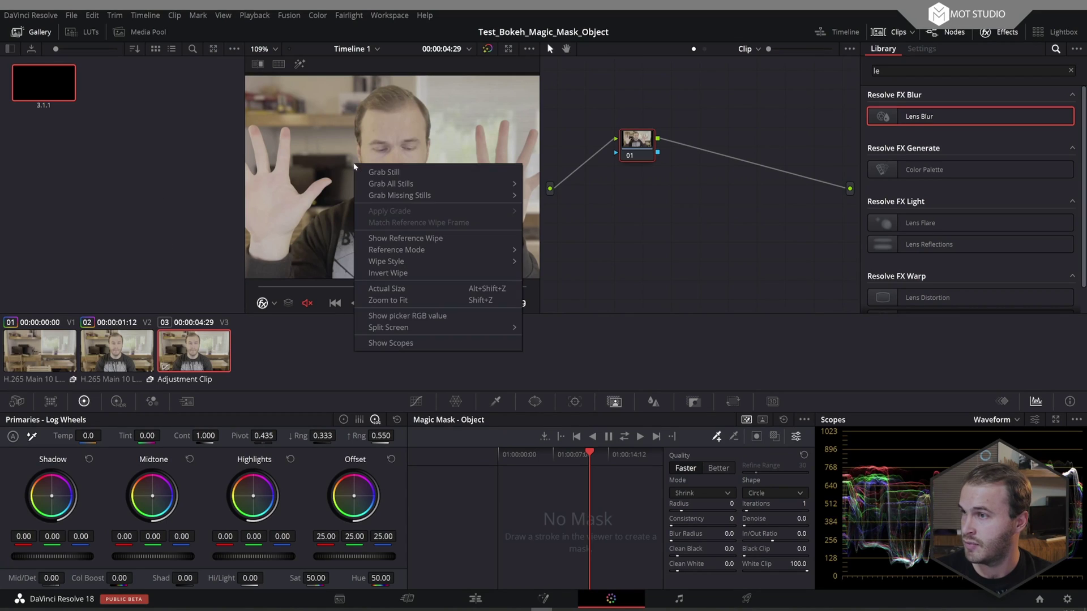
right_click(52, 83)
click(76, 117)
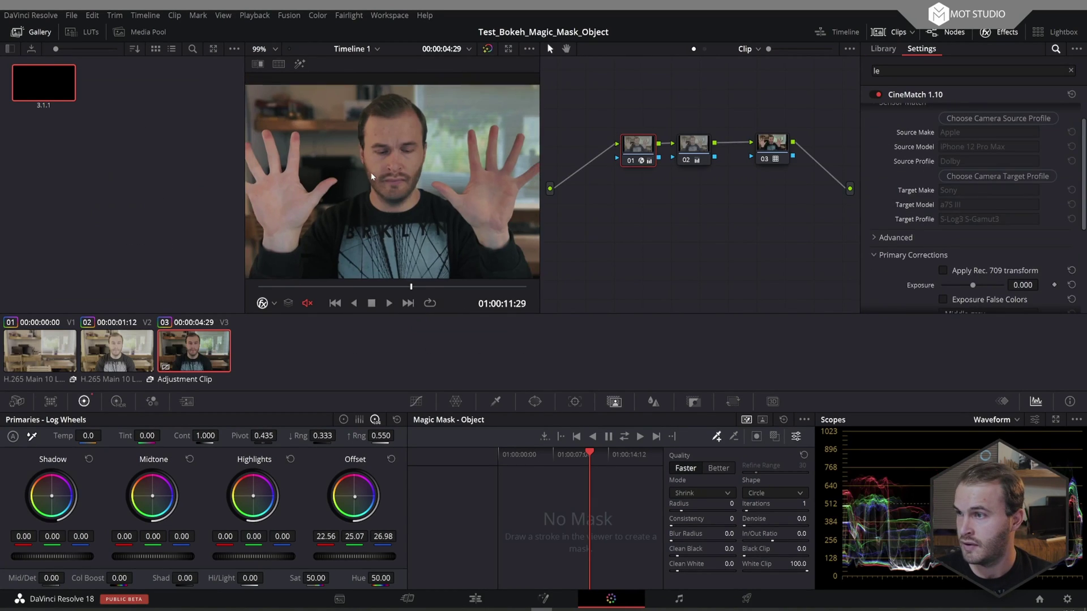
click(39, 32)
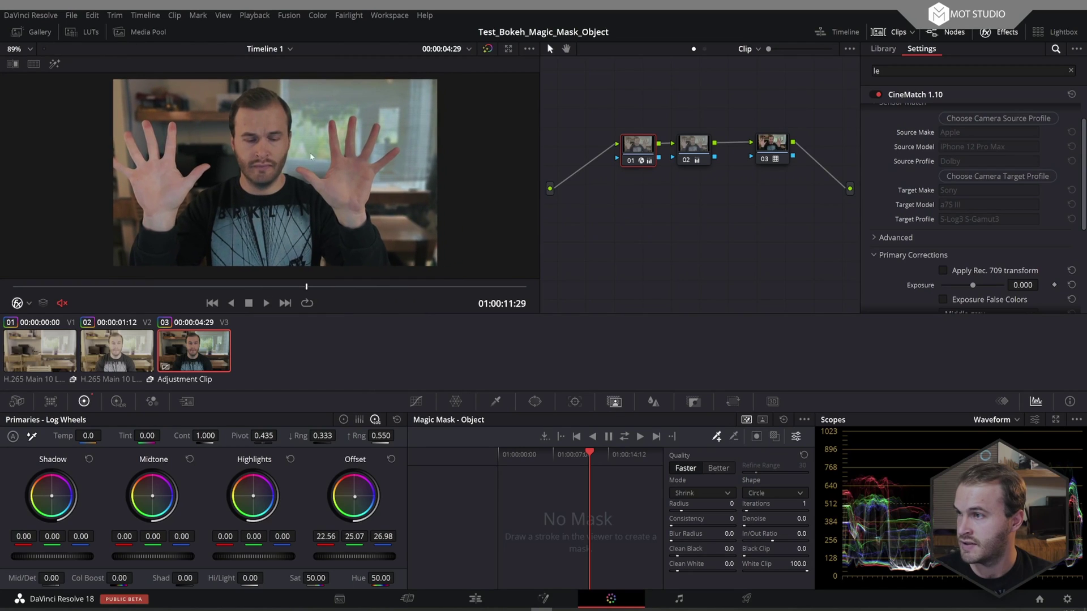
key(Home)
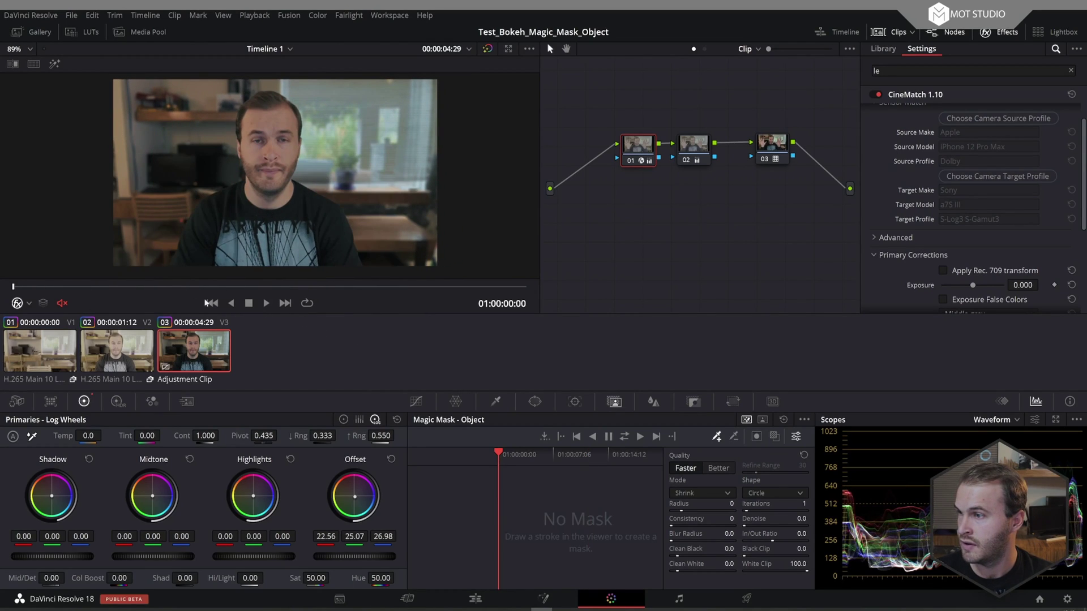
click(266, 303)
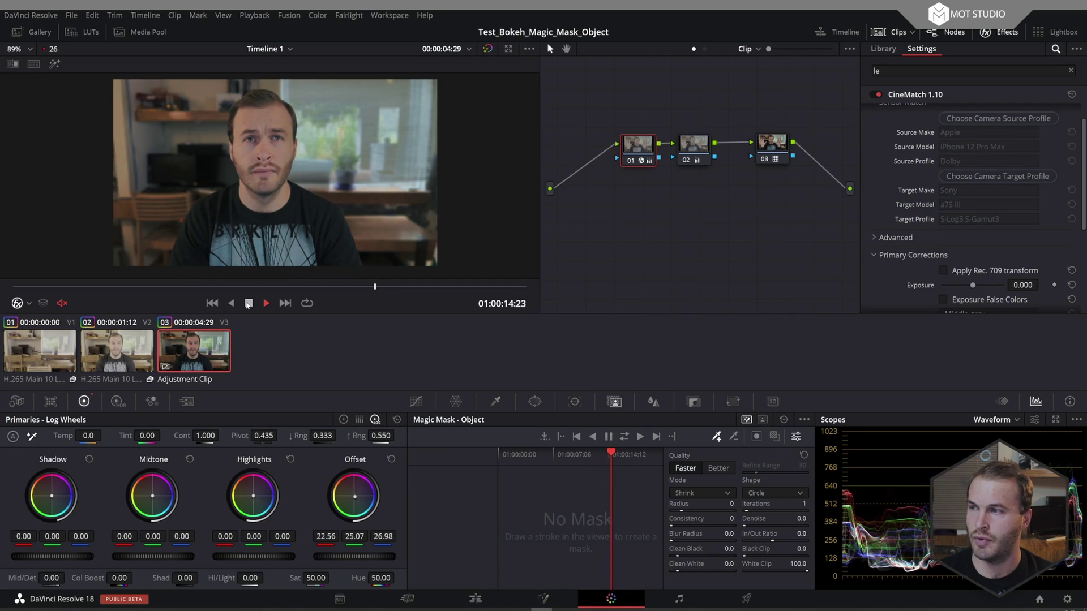
click(248, 304)
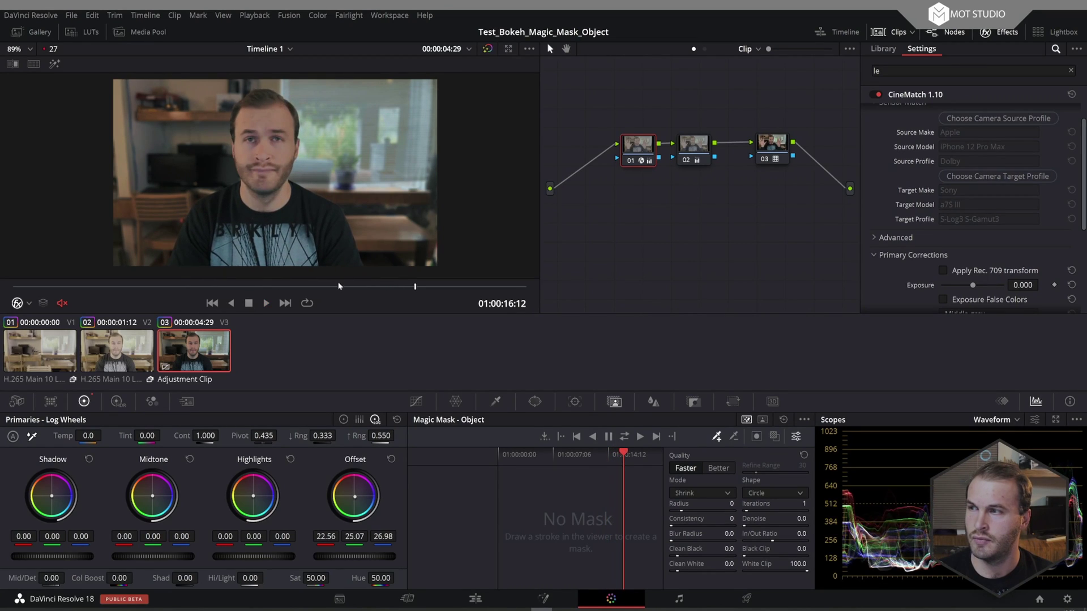